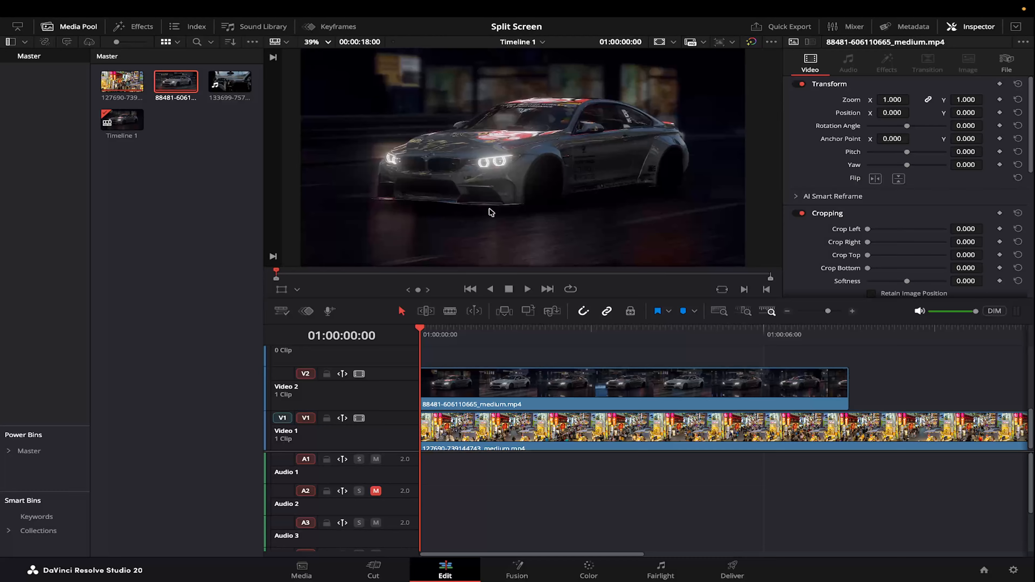
Set the car clip's X position to -1920.
left_click(577, 392)
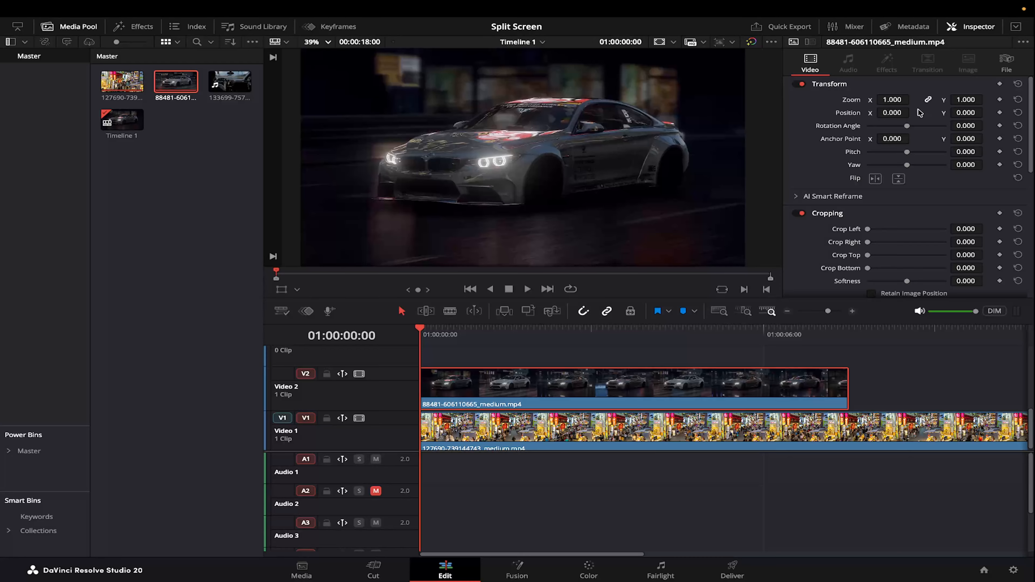
left_click(891, 113)
type("-1920")
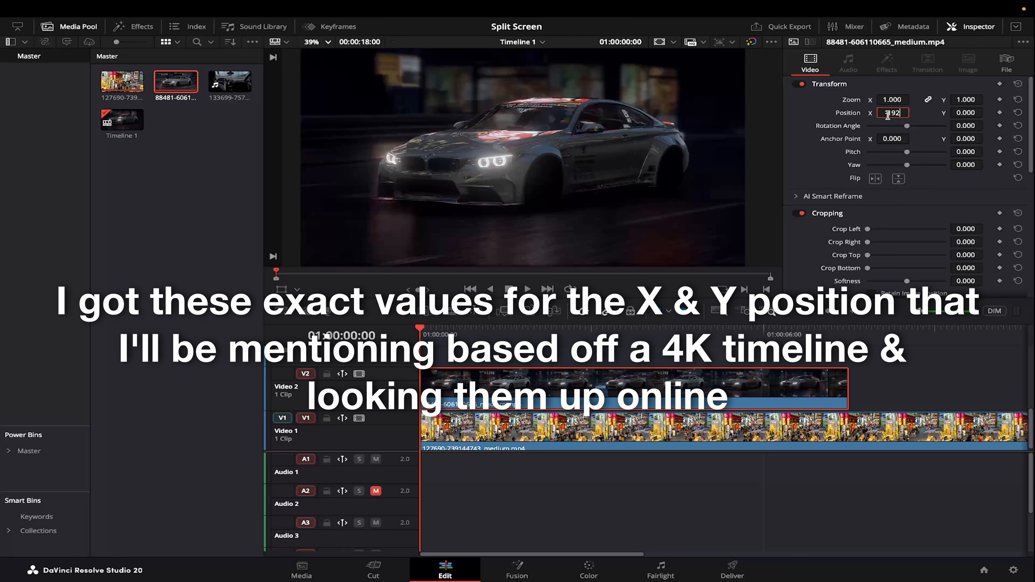
key("Return")
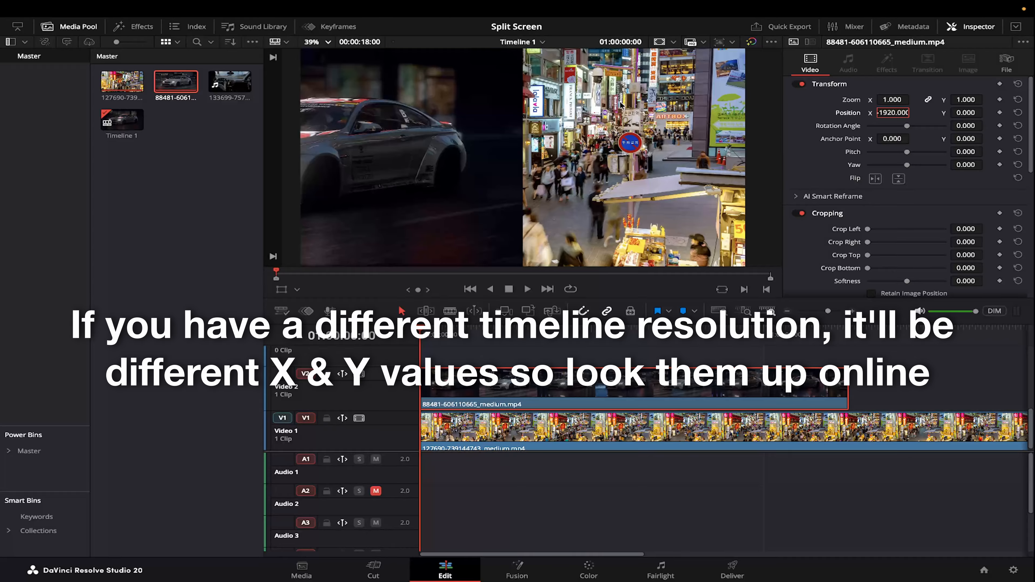
Select the street clip on Video 1 and set its X position to 1920.
left_click(541, 418)
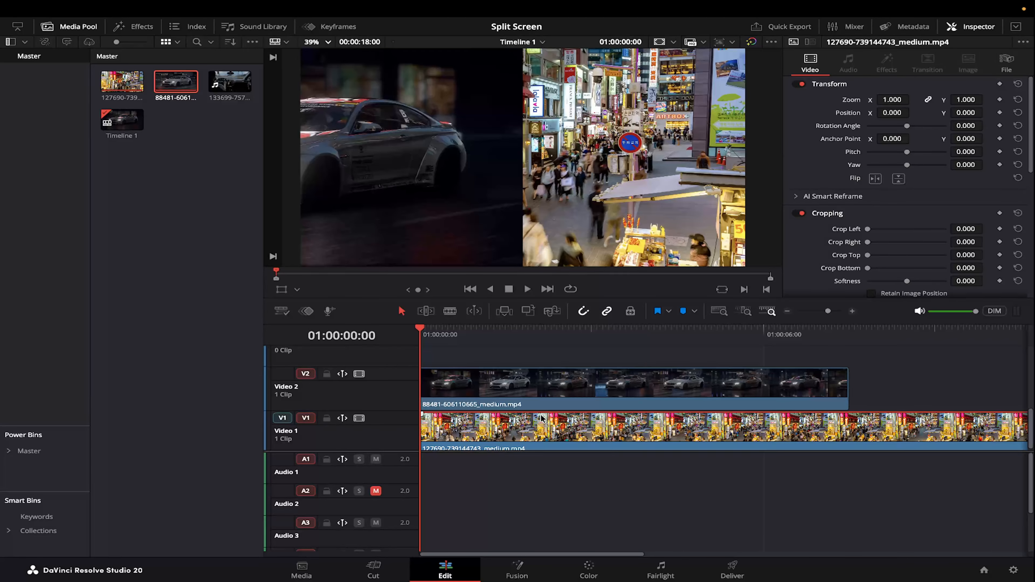
left_click(613, 404)
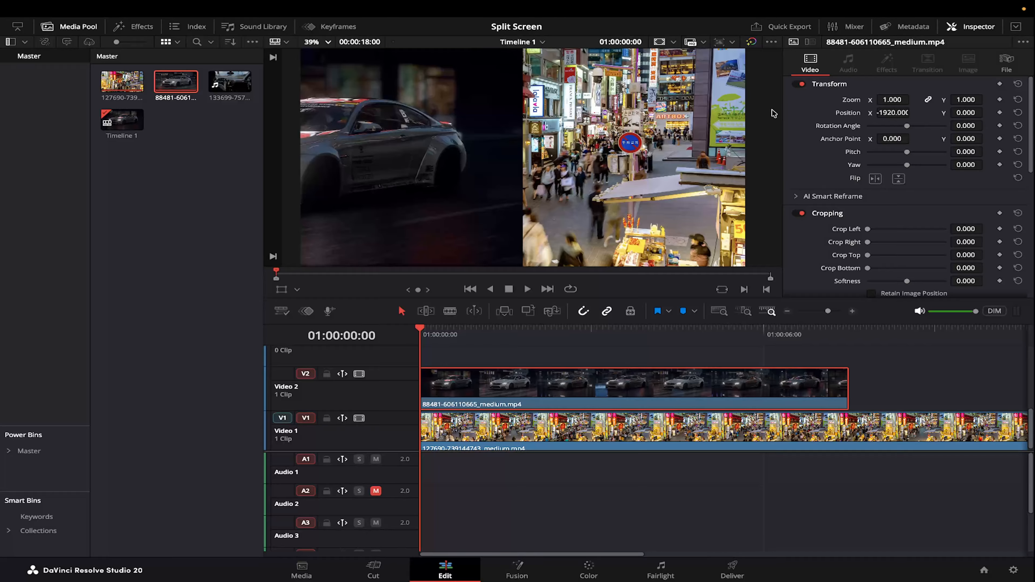
left_click(690, 426)
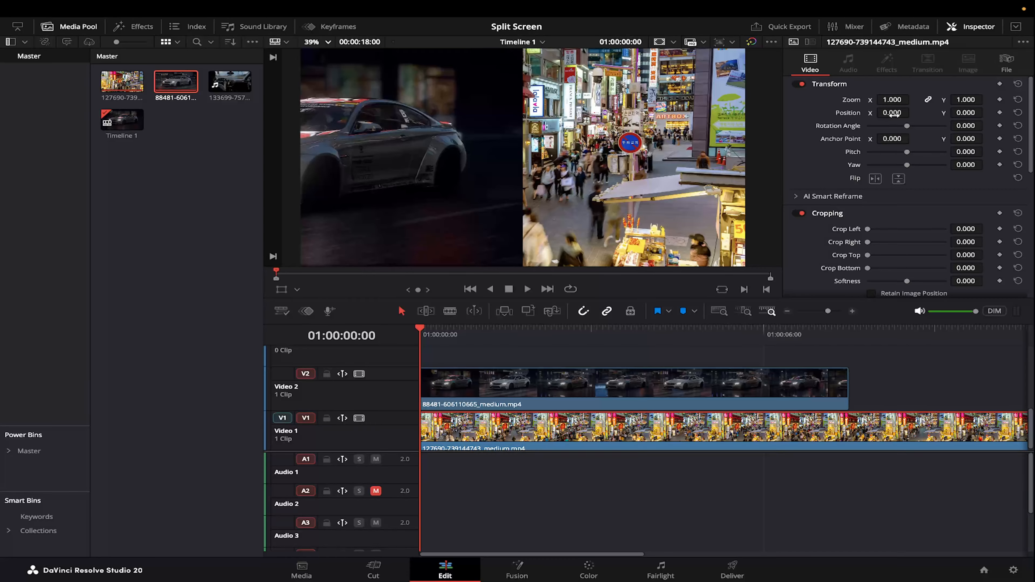
left_click(892, 112)
type("1920")
key("Return")
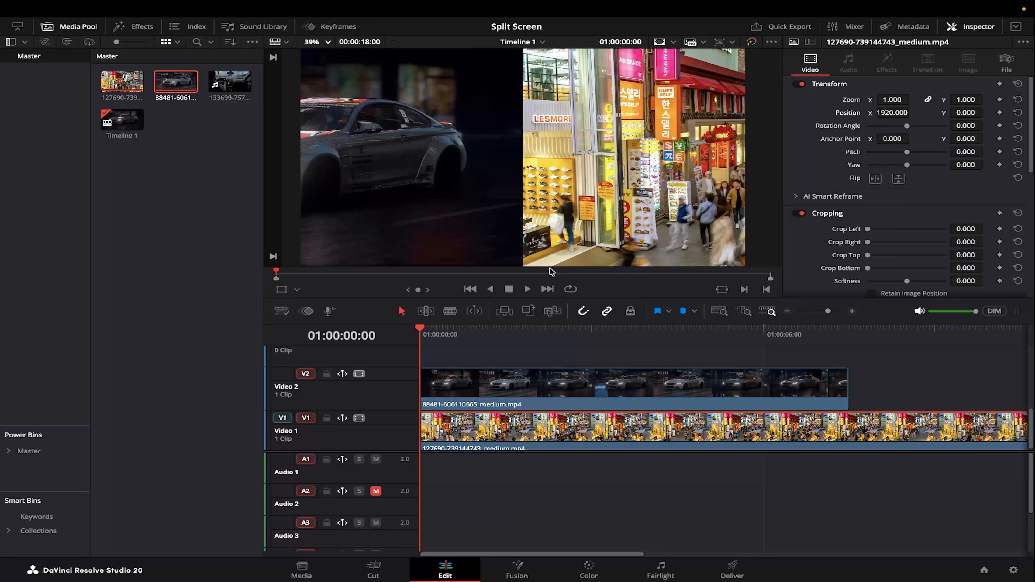
Set the car clip's X position to -960 and its zoom to 0.5.
left_click(519, 382)
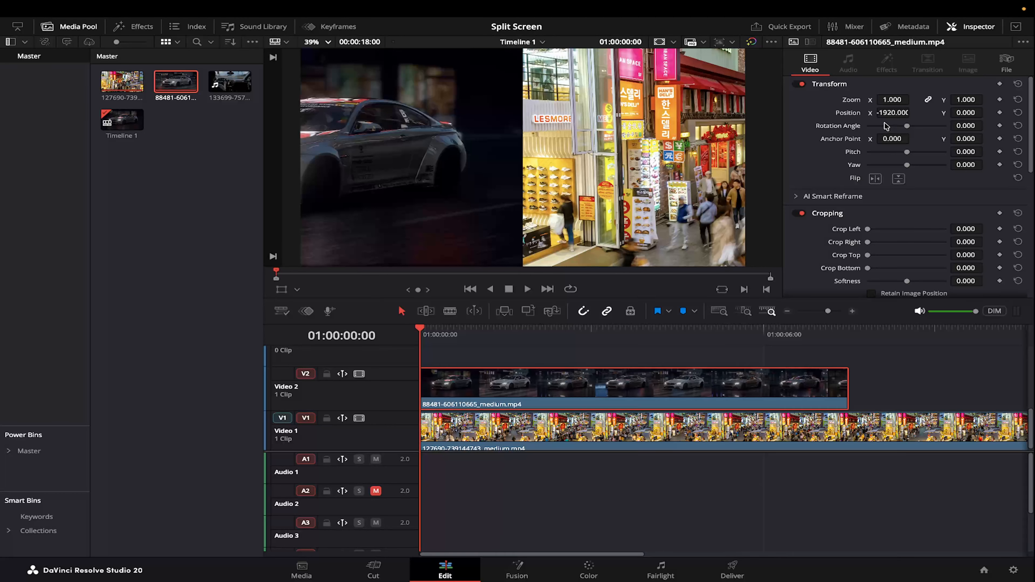
left_click(892, 112)
type("-960")
key("Return")
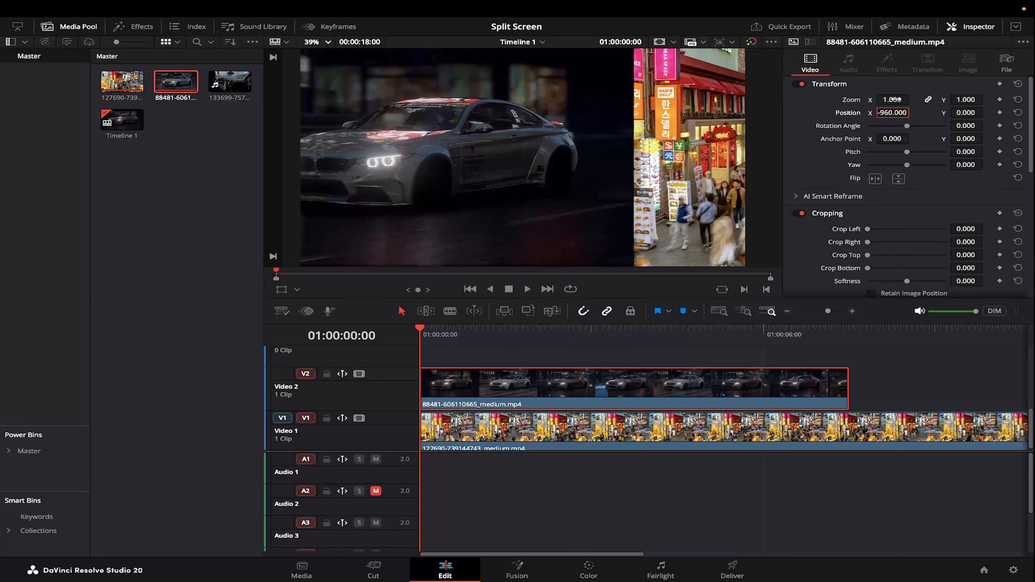
left_click(892, 100)
type(".5")
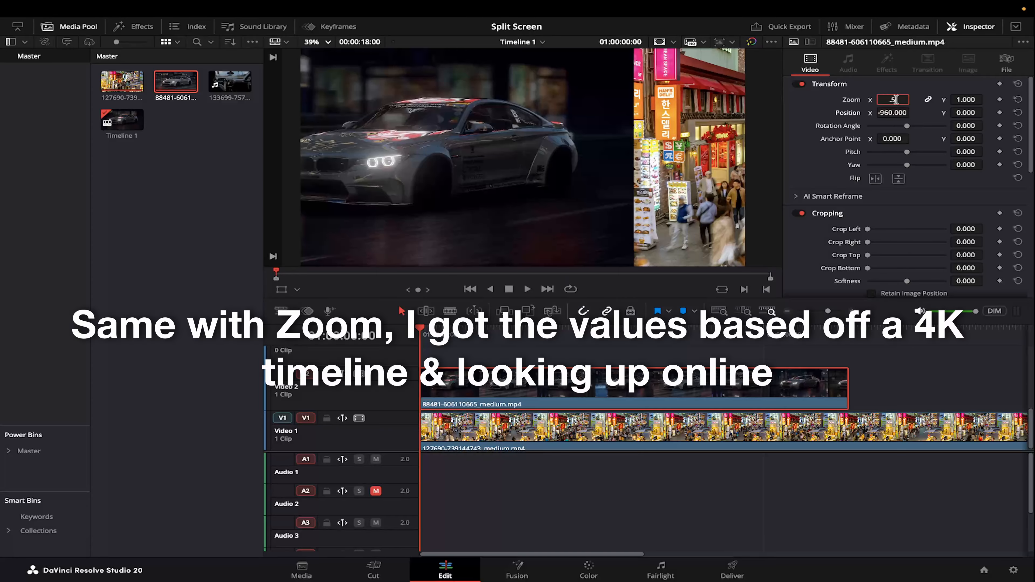
key("Return")
Set the street clip's X position to 960 and its zoom to 0.5.
left_click(541, 430)
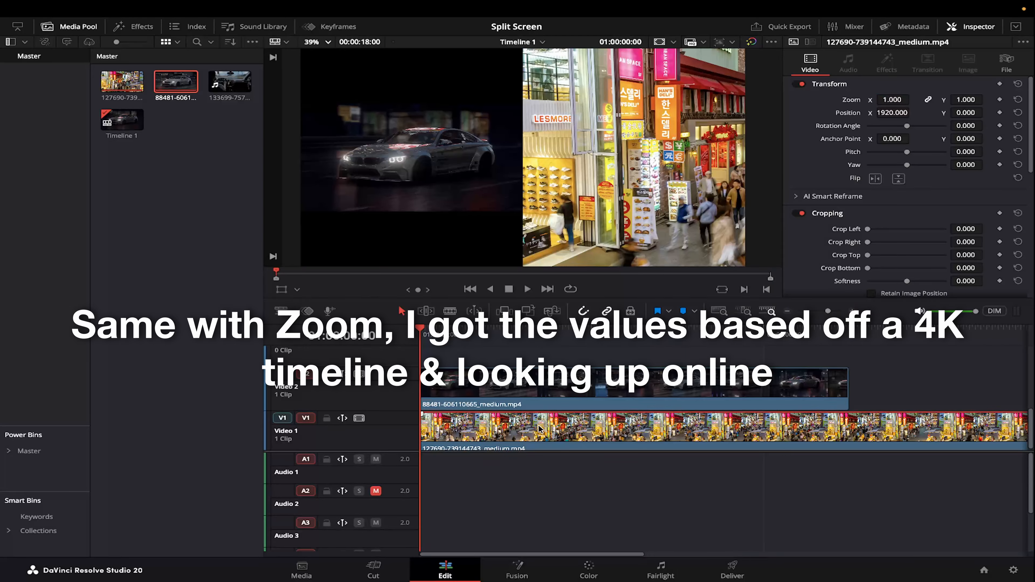
left_click(893, 112)
type("960")
key("Return")
left_click(889, 100)
key("BackSpace")
type(".5")
key("Return")
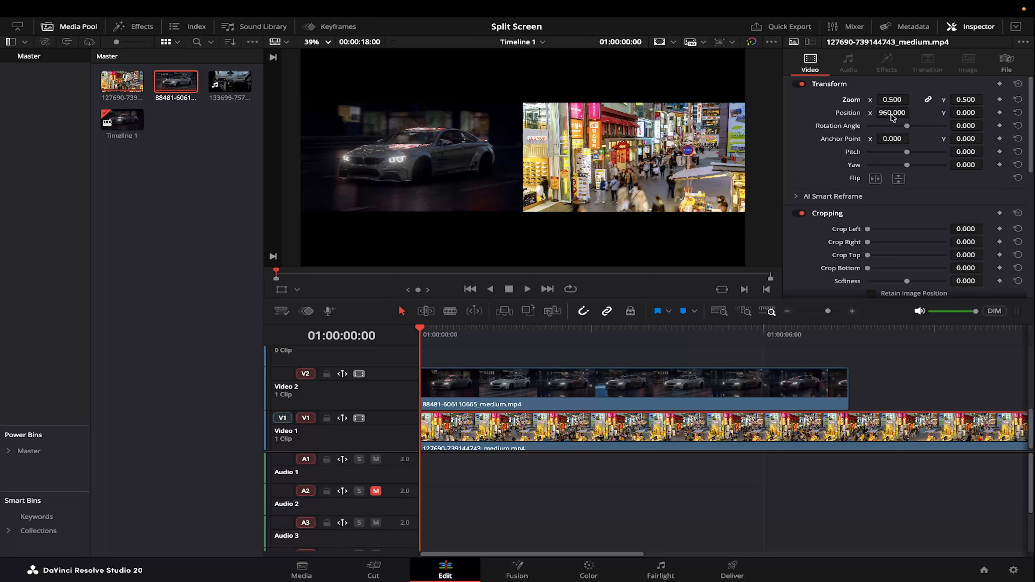
Reset the position of the street clip and then the car clip.
left_click(1017, 113)
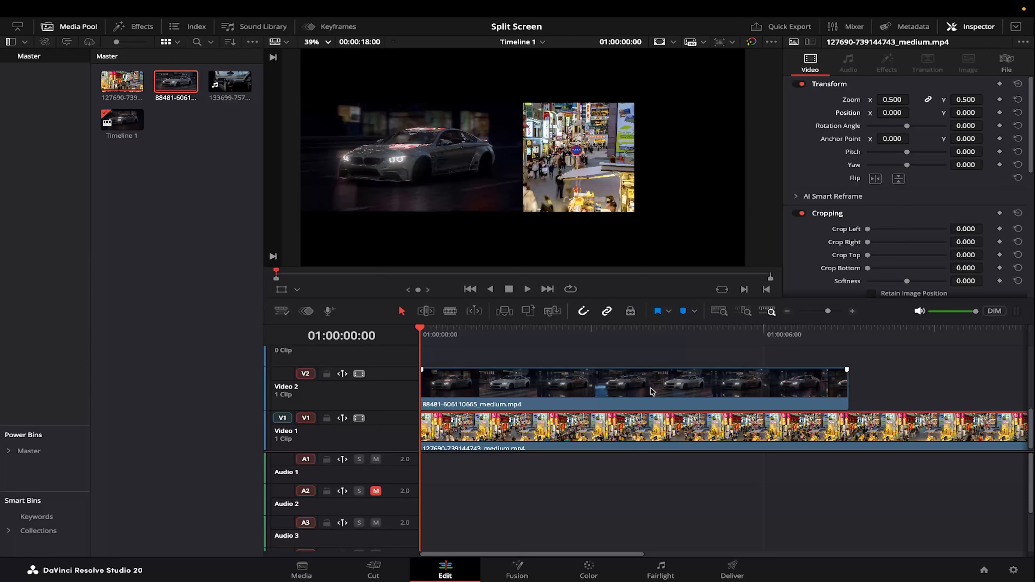
left_click(637, 384)
left_click(1017, 113)
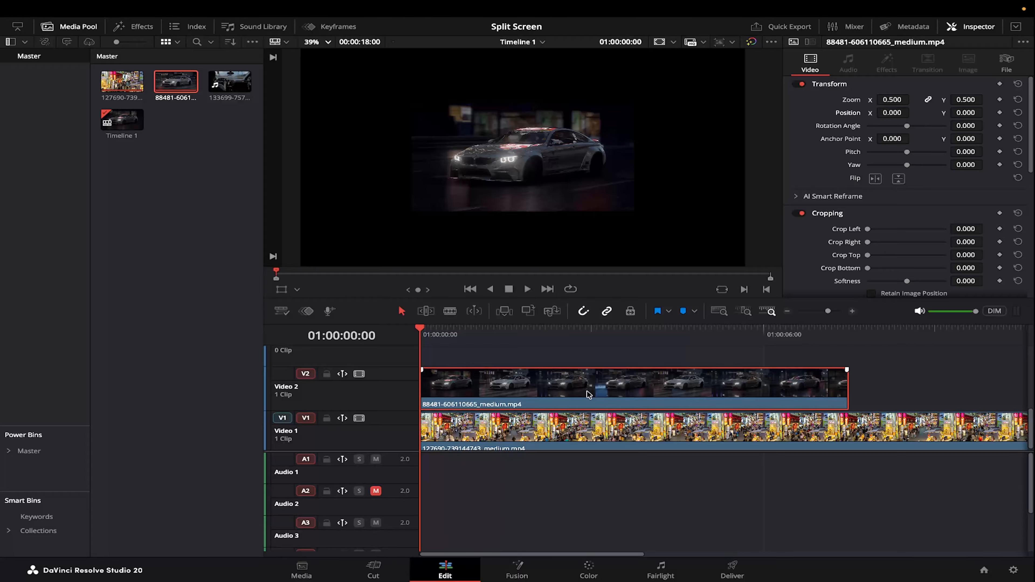
Set the car clip's Y position to 540.
left_click(967, 112)
type("540")
key("Return")
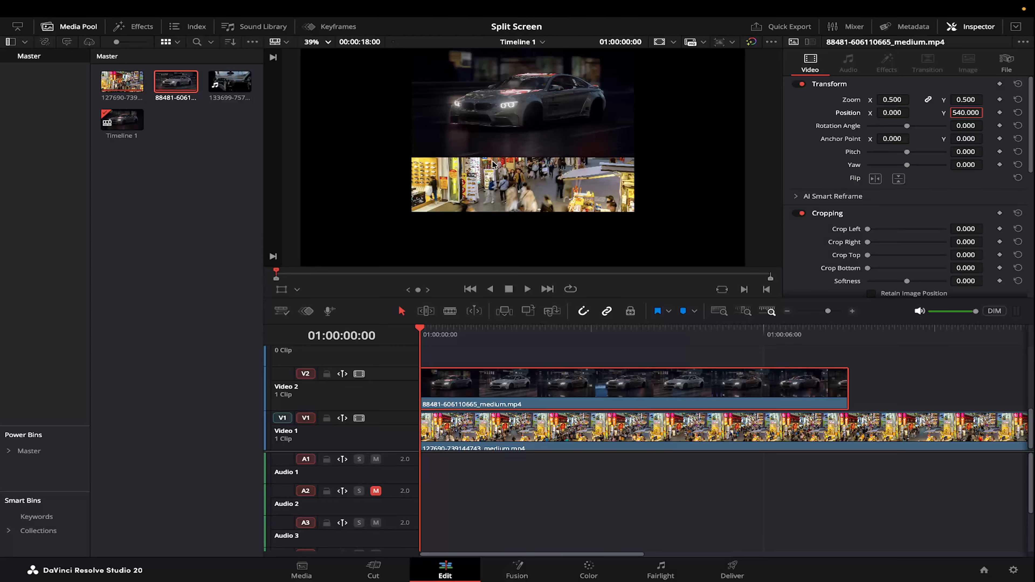
Select the street clip and set its Y position to -540.
left_click(566, 433)
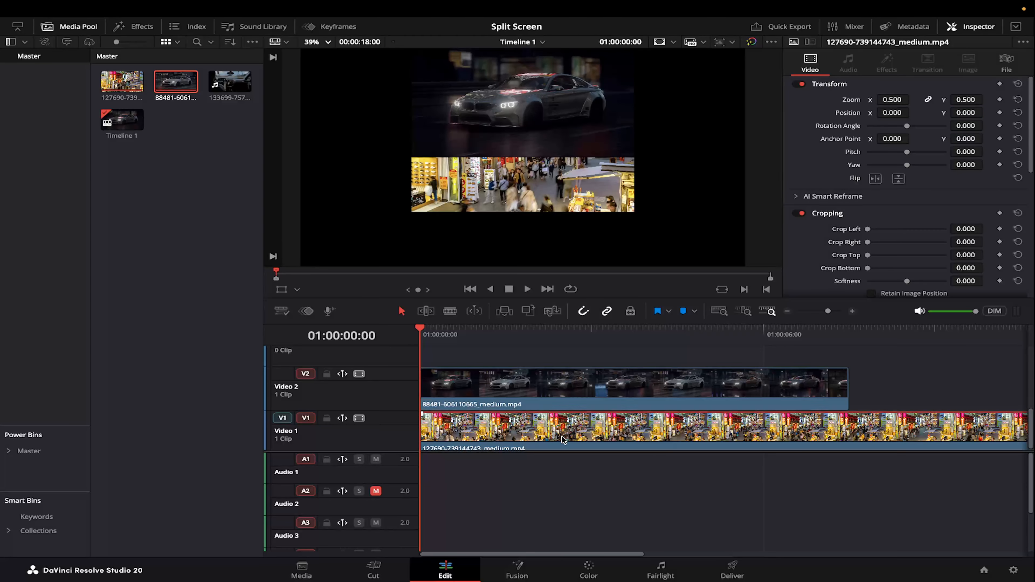
left_click(967, 112)
type("-540")
key("Return")
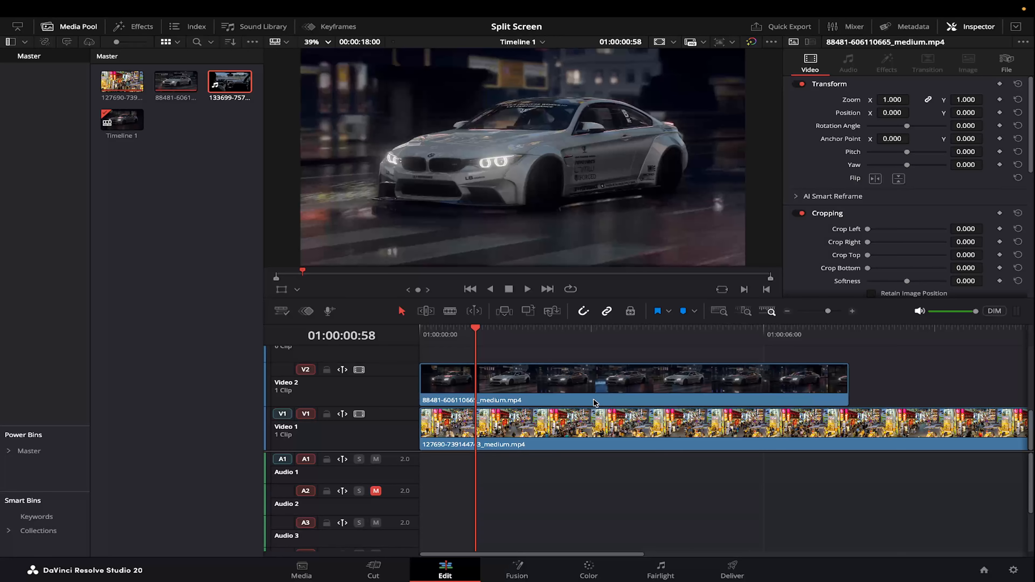
left_click_drag(232, 89, 423, 366)
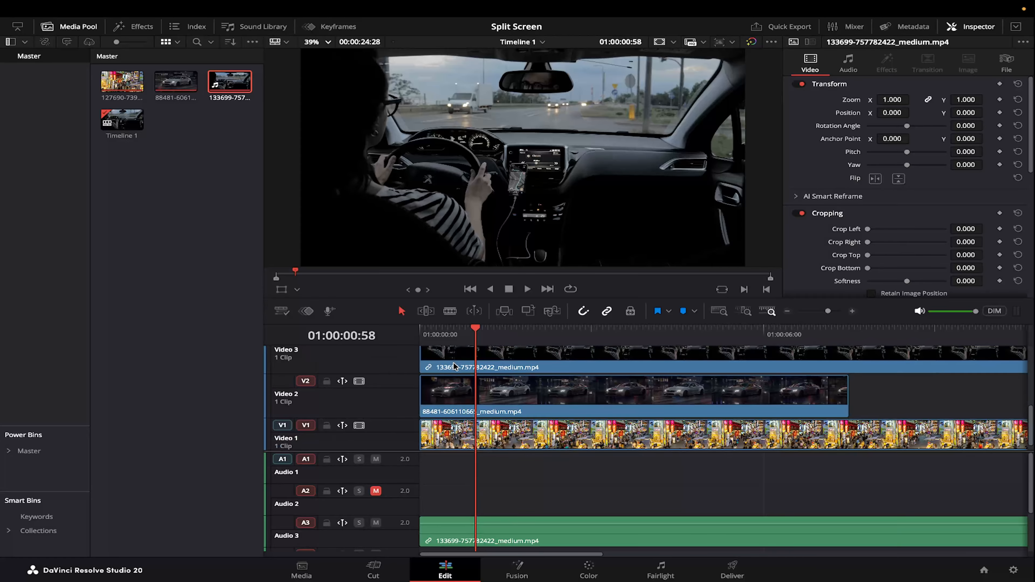
scroll(554, 403, "down", 1)
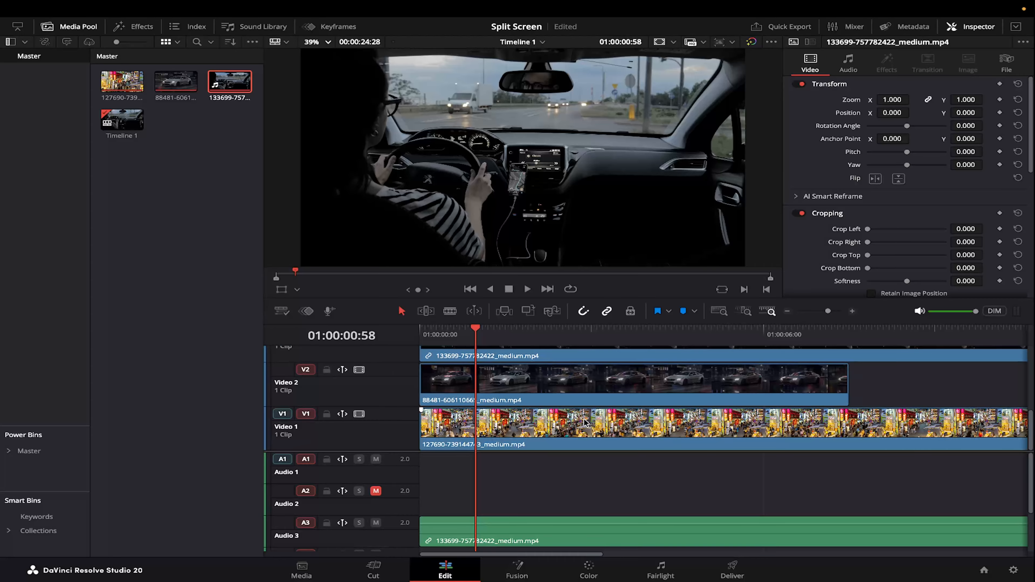
scroll(586, 422, "up", 4)
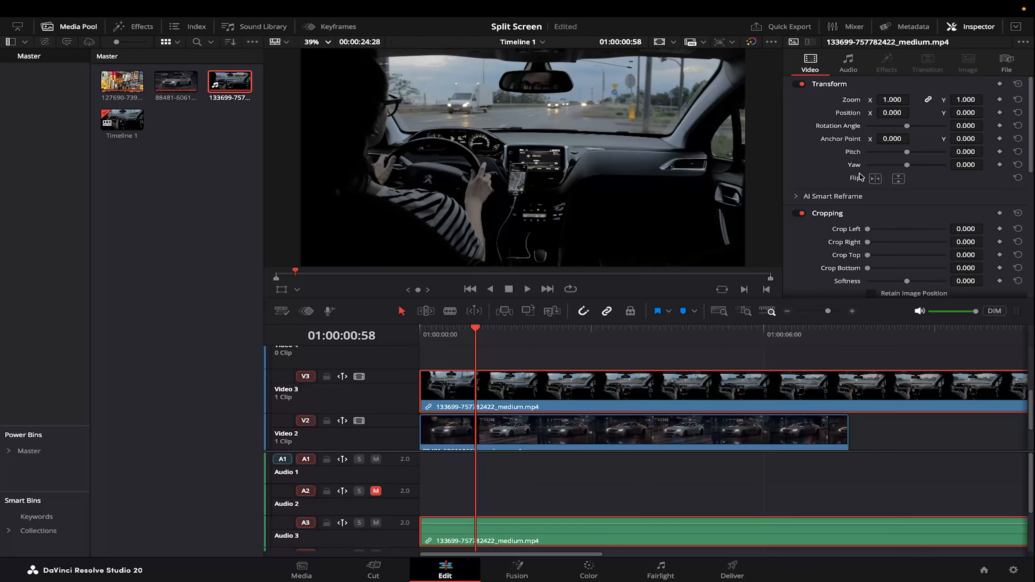
Set the driver clip's X position to 2628 and the car clip's X position to -2628.
left_click(891, 112)
type("2669")
key("Return")
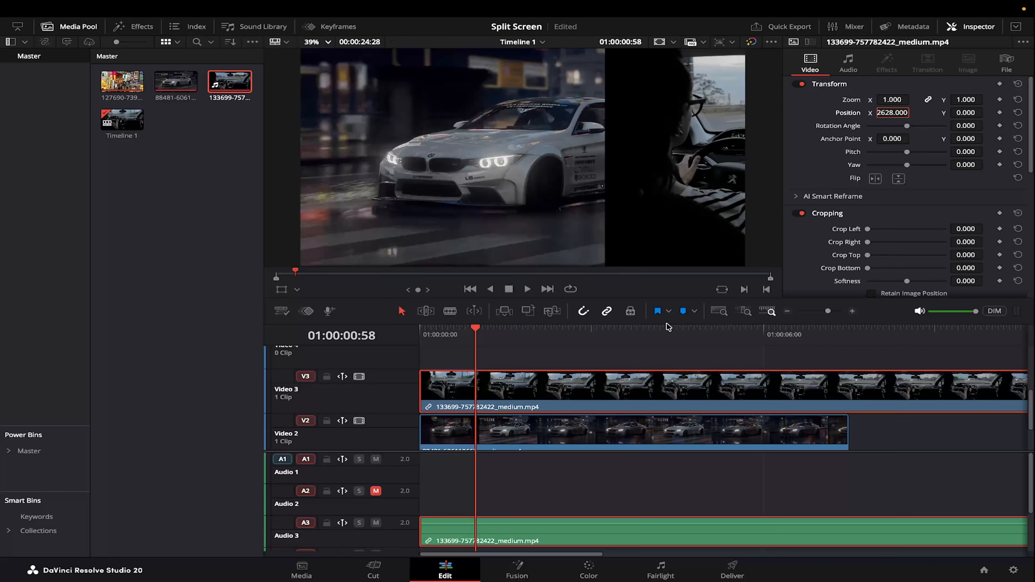
left_click(607, 429)
left_click(892, 112)
type("-2628")
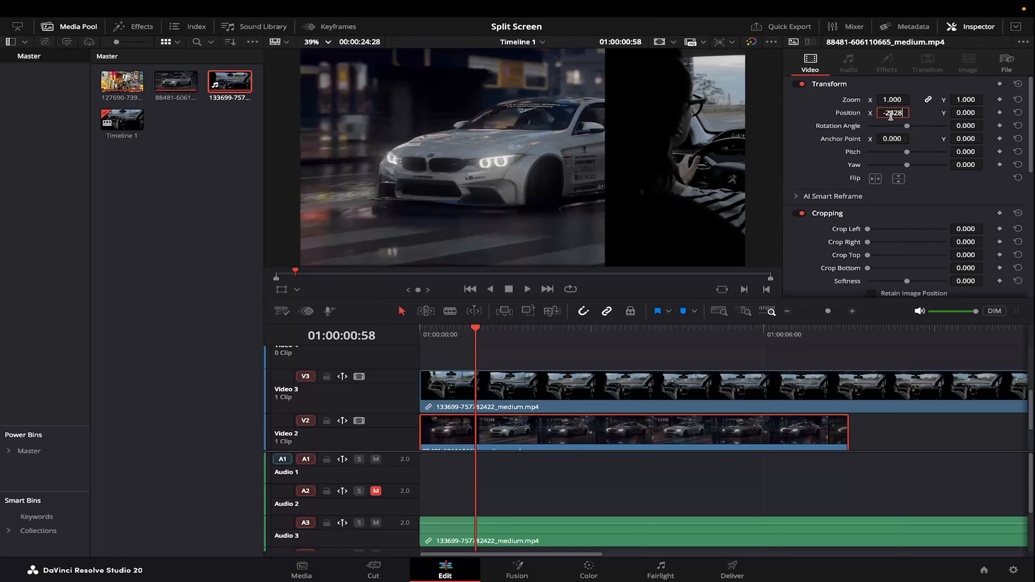
key("Return")
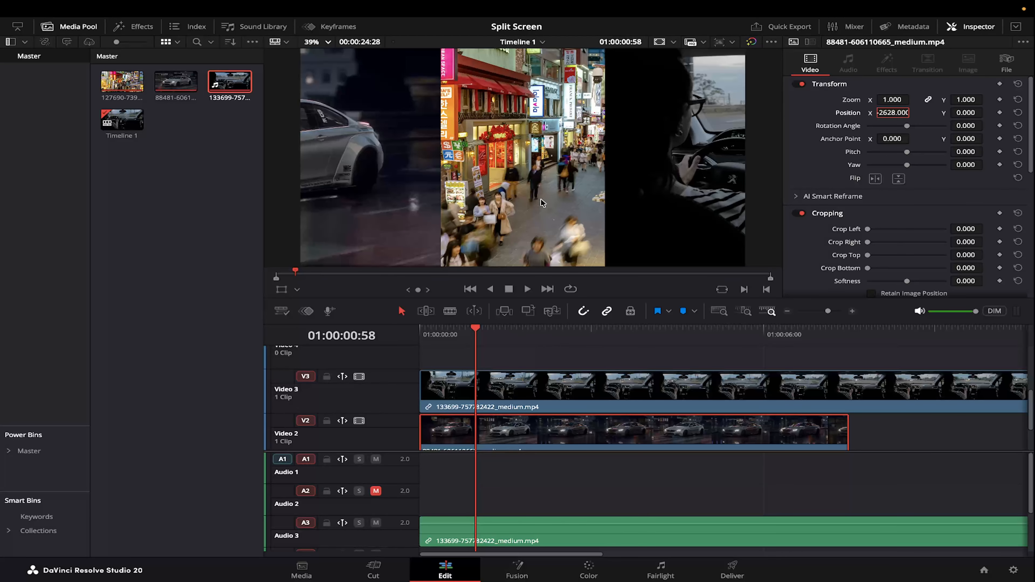
Set the driver clip's X position to 1280.
scroll(548, 424, "down", 2)
left_click(546, 445)
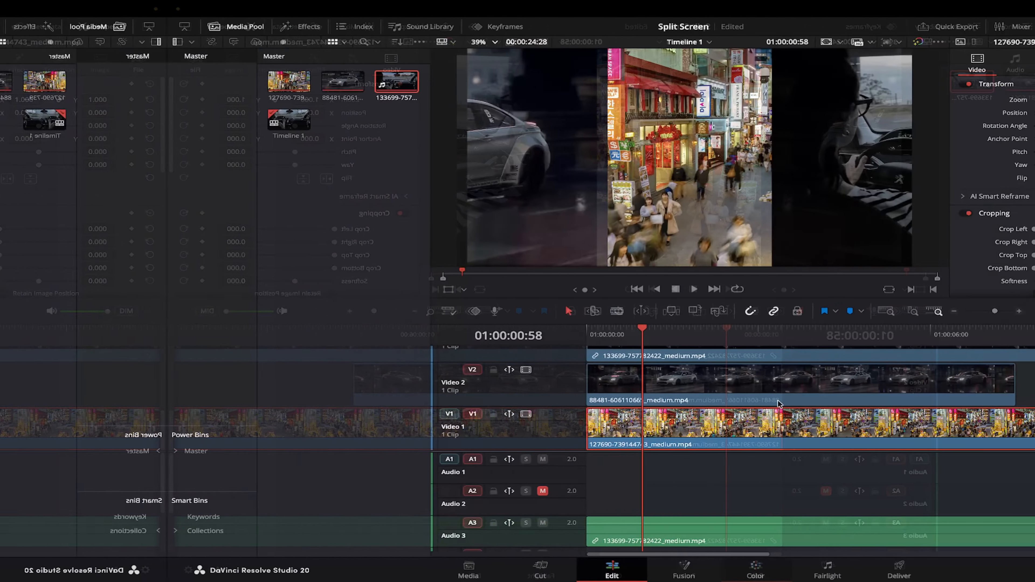
scroll(599, 406, "up", 2)
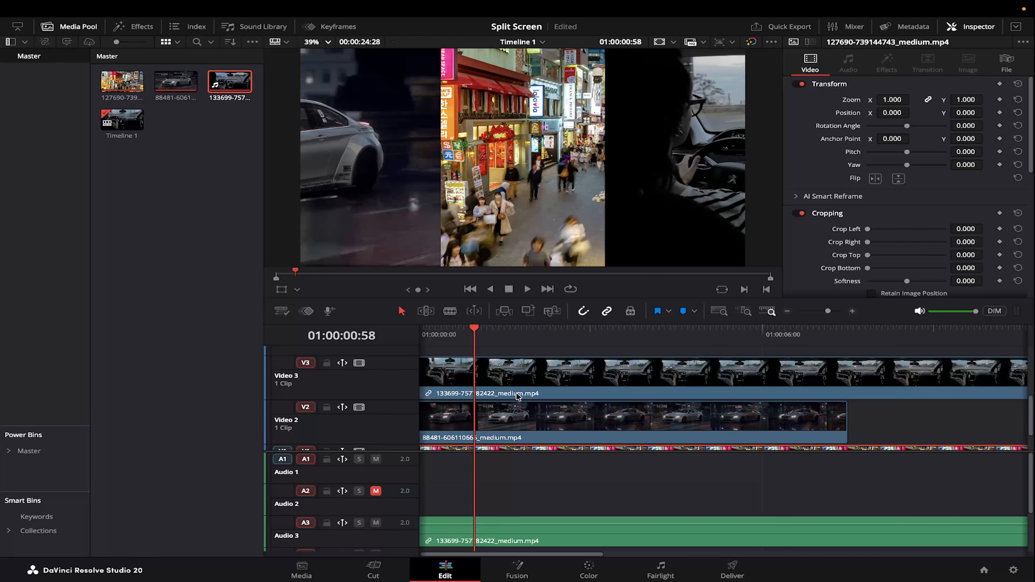
left_click(542, 376)
left_click(894, 113)
type("1200")
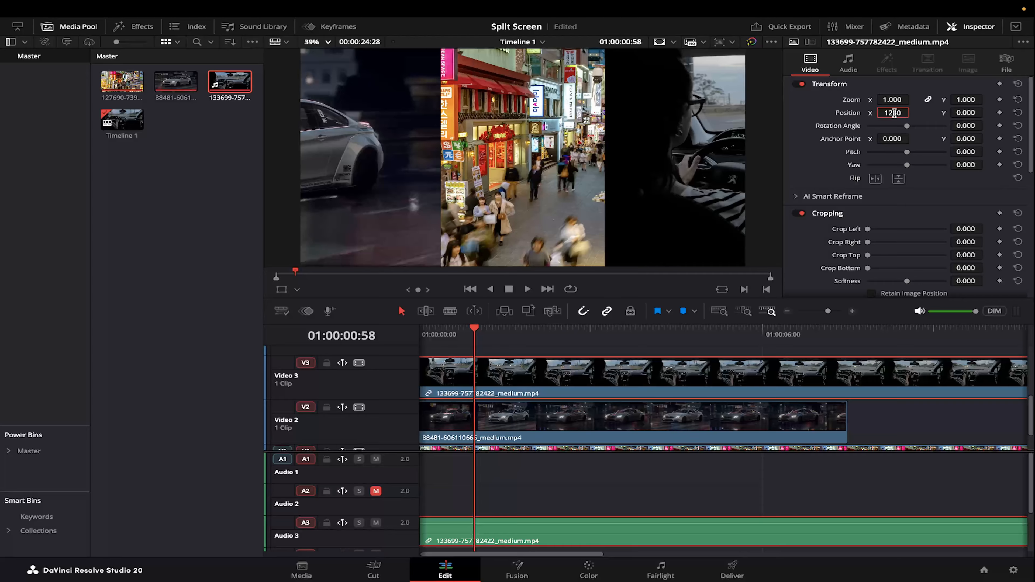
key("Return")
Select the car clip and set its X position to -1280.
scroll(501, 411, "down", 1)
left_click(502, 412)
left_click(889, 115)
type("-1280")
key("Return")
Set the driver clip's zoom to 0.33.
left_click(588, 372)
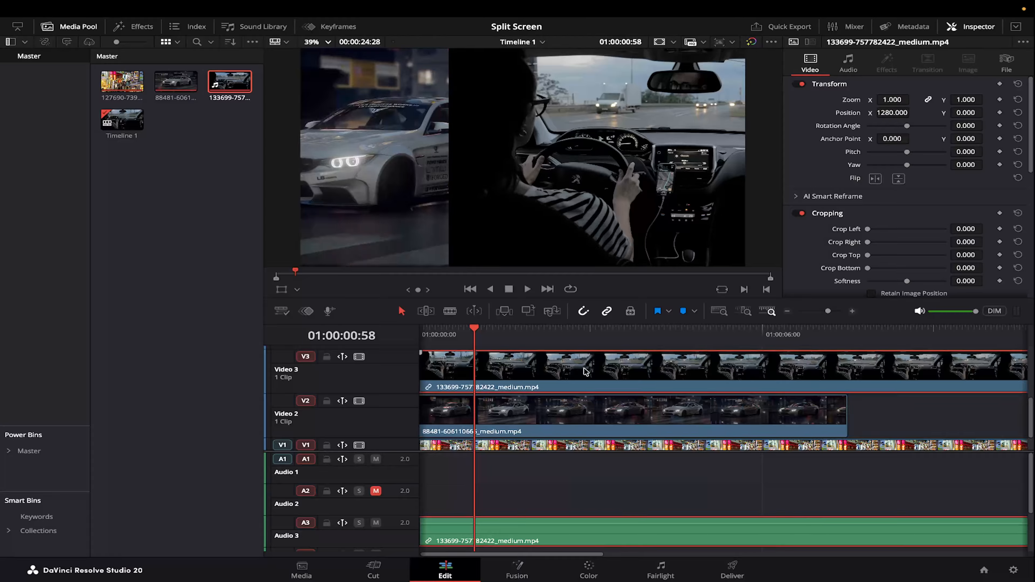
left_click(892, 101)
type(".53")
key("Return")
Set the car clip's zoom to 0.33.
left_click(599, 408)
left_click(892, 100)
type(".33")
key("Return")
Select the street clip on Video 1 and set its zoom to 0.33.
scroll(575, 414, "down", 2)
left_click(570, 418)
left_click(892, 100)
type(".33")
key("Return")
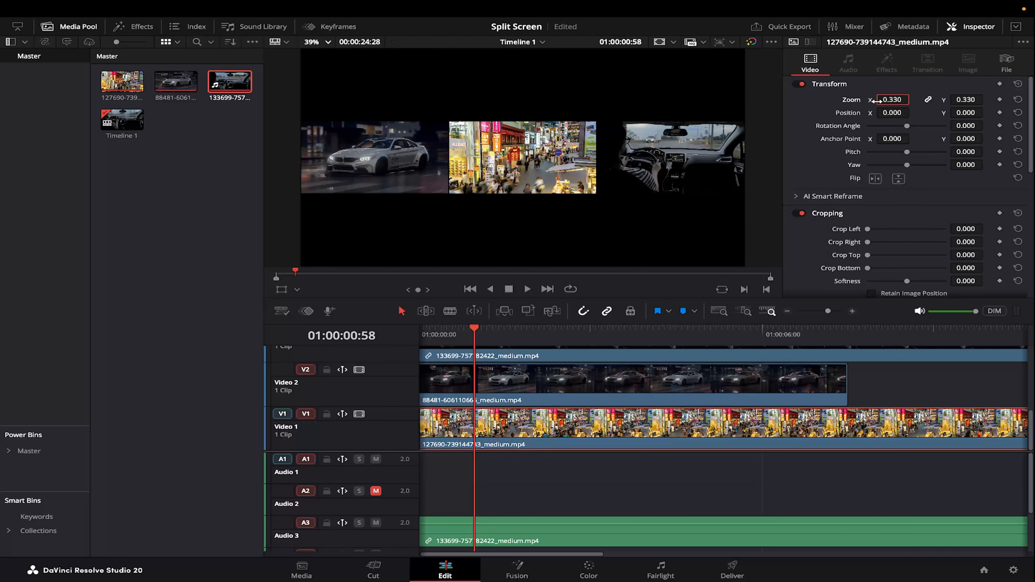
Save the project and play back the three-way split screen.
key("ctrl+s")
key("space")
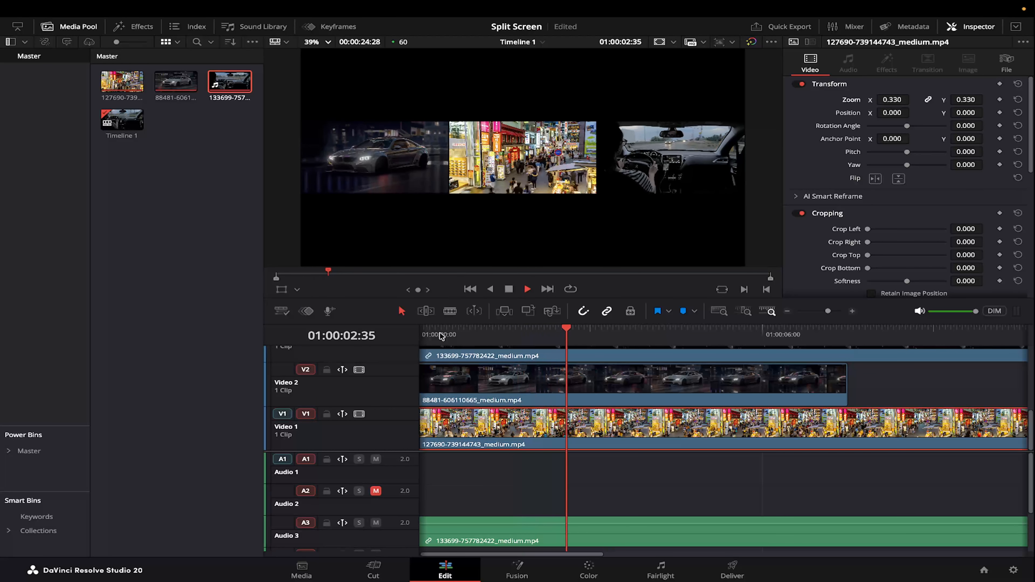